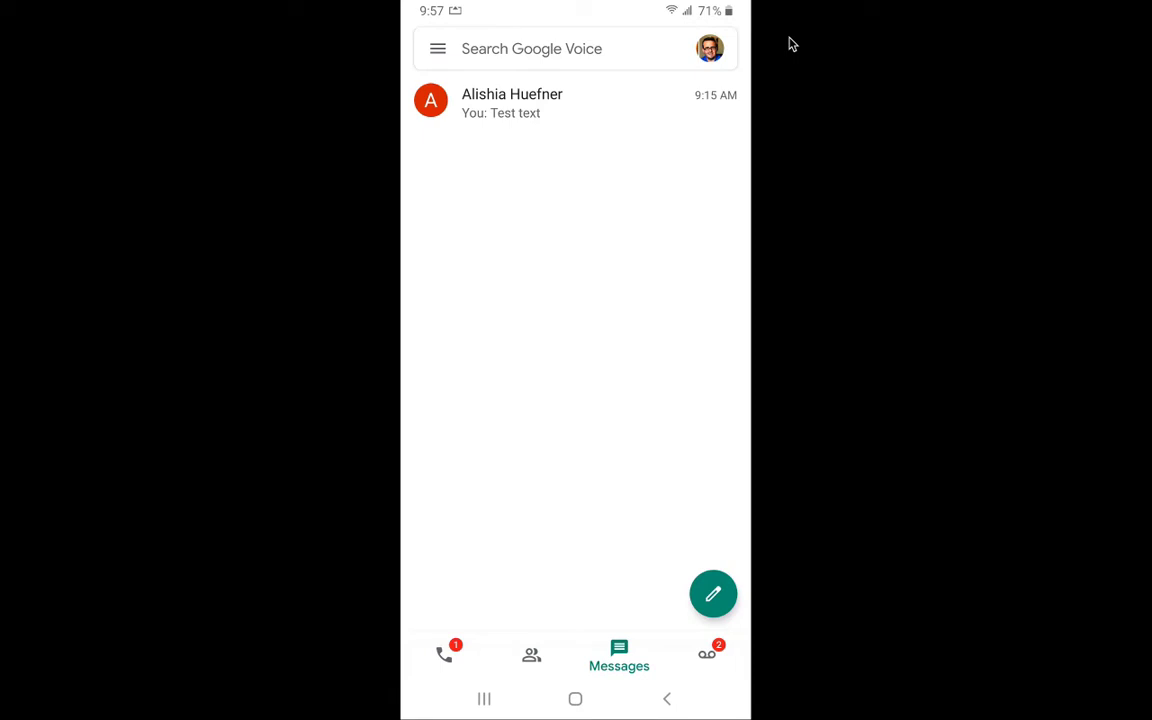
Exit full-screen phone mirroring to return to the Mac desktop
key("Escape")
Tuck the mirrored phone window toward the bottom edge and hide the Screencastify sharing notice
left_click_drag(620, 38, 583, 400)
key("super+w")
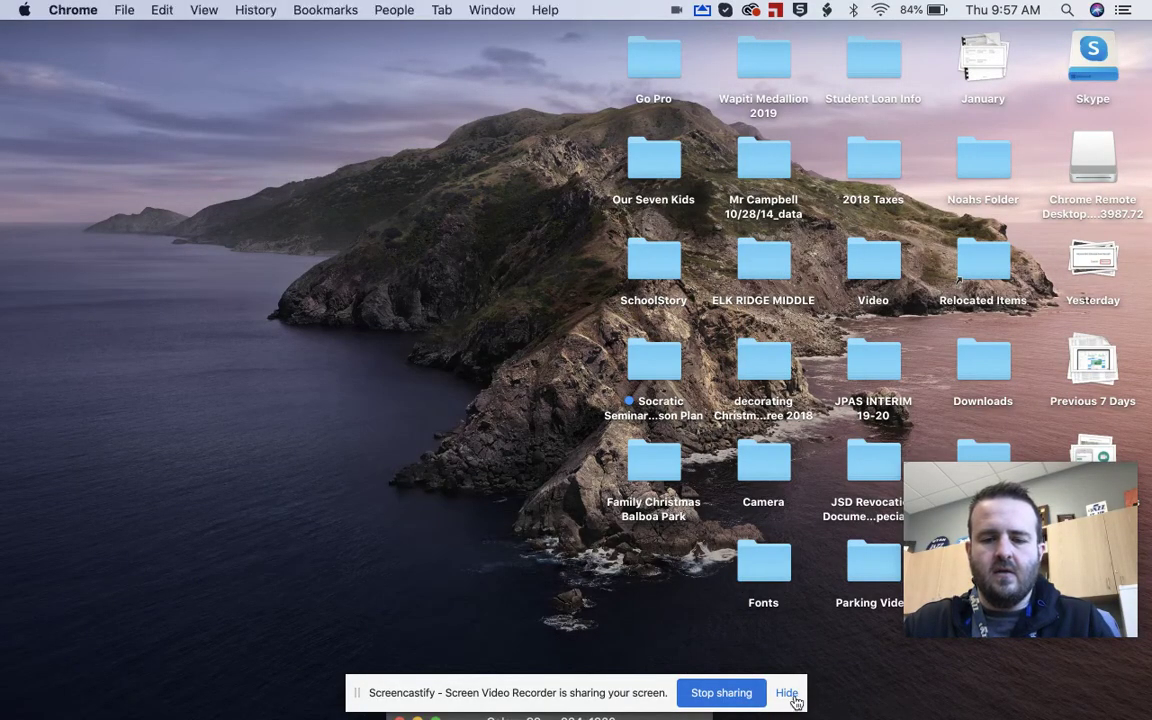
left_click(787, 693)
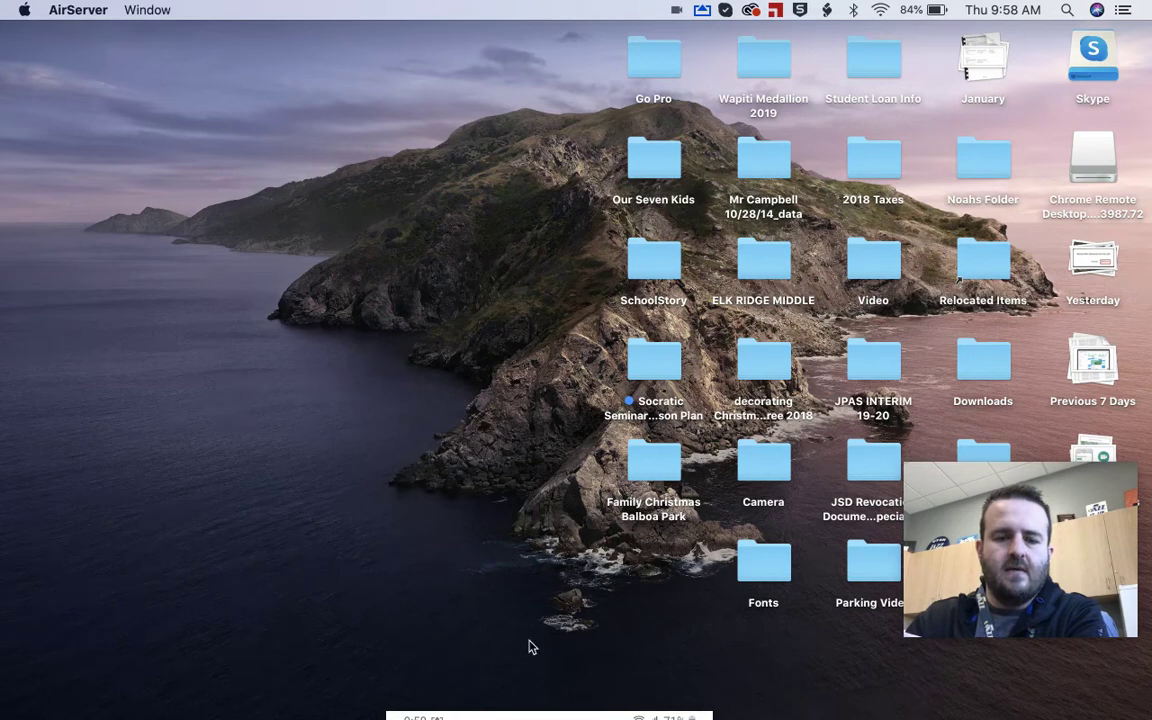
Bring the mirrored phone window up to mid-screen to draft the Elk Ridge Middle School check-in text
mouse_move(530, 712)
left_mouse_down()
mouse_move(509, 249)
mouse_move(538, 207)
left_mouse_up()
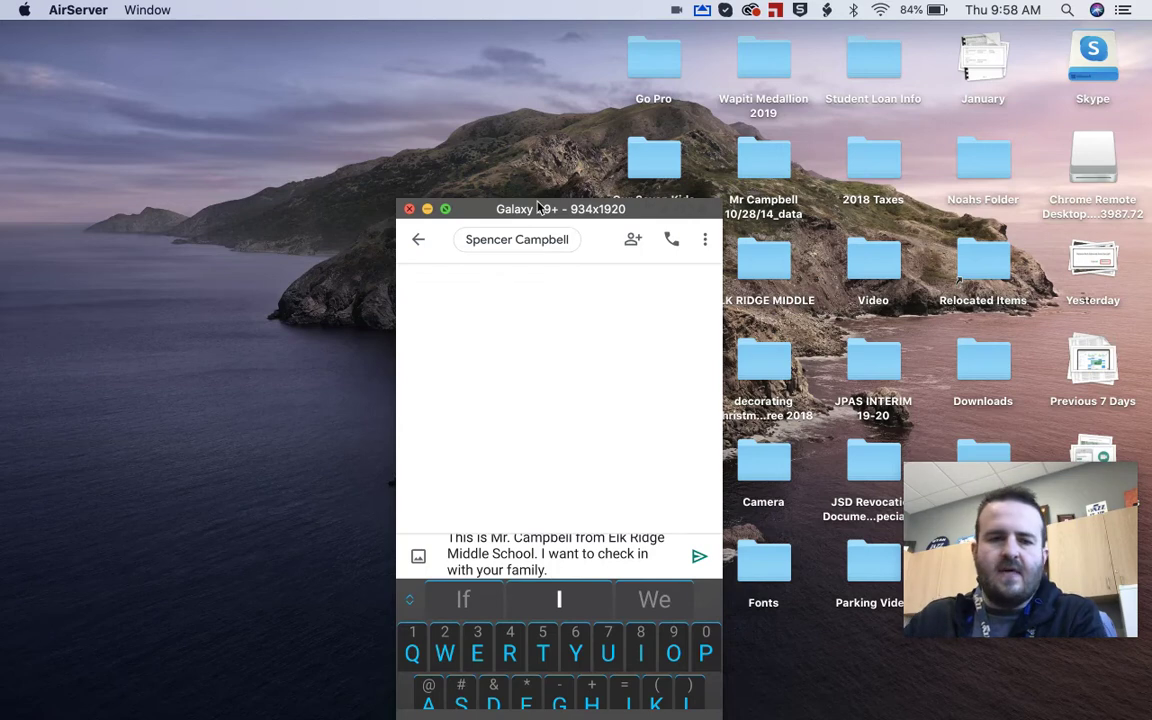
Lower and raise the phone window to show the 9:58 AM check-in text arriving as a notification
mouse_move(560, 214)
left_mouse_down()
mouse_move(540, 437)
mouse_move(548, 674)
mouse_move(563, 716)
left_mouse_up()
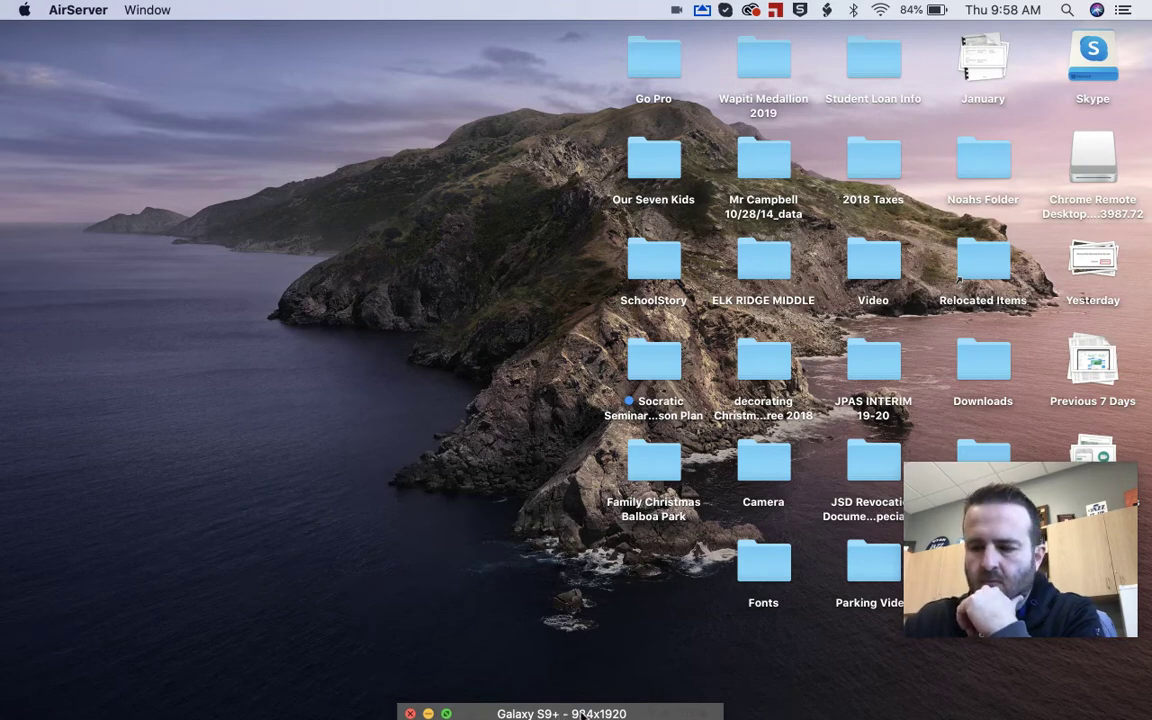
left_click_drag(583, 716, 560, 343)
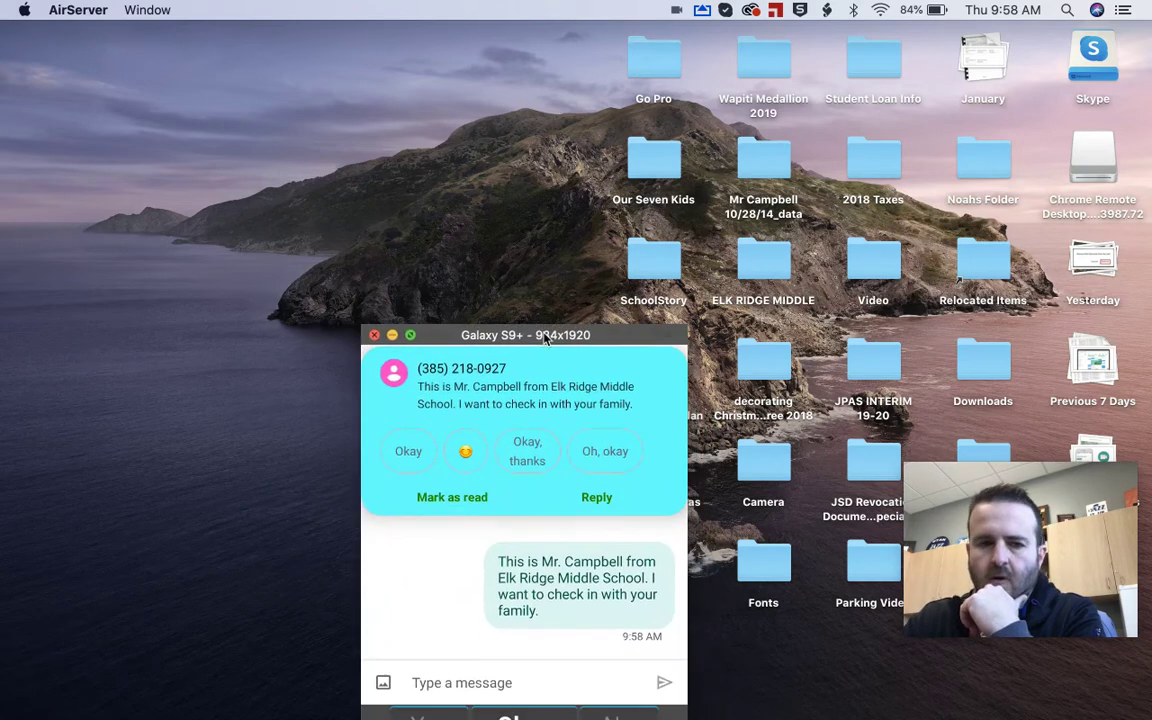